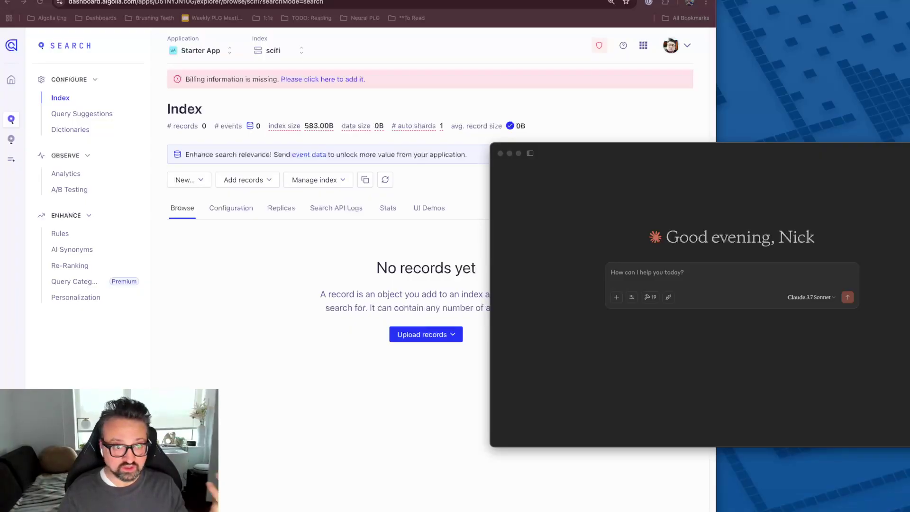
Write a prompt asking Claude to add the 5 greatest sci-fi books, with awards and subgenres, to Algolia
click(381, 402)
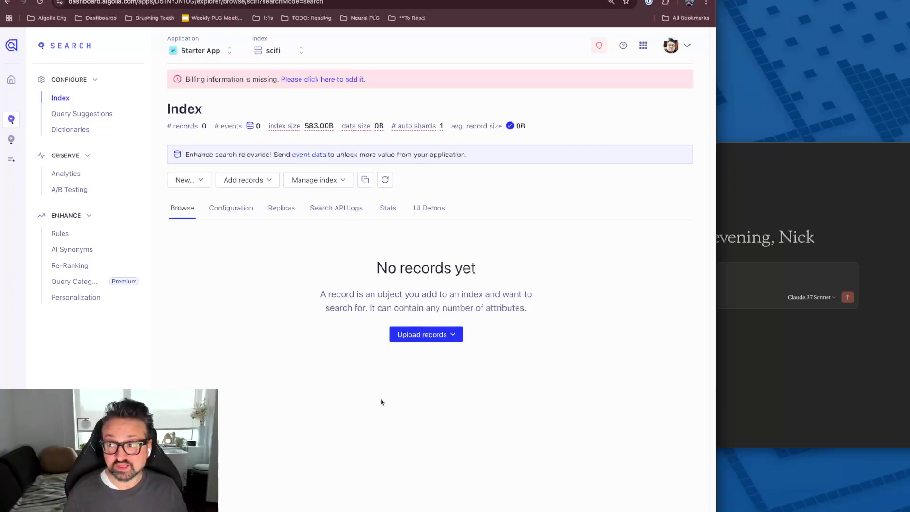
click(764, 288)
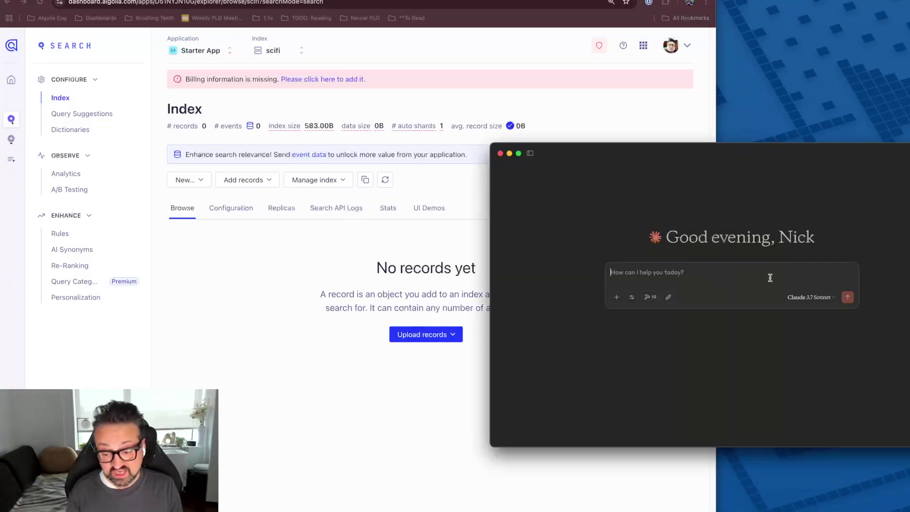
text(Hey claude, can yo)
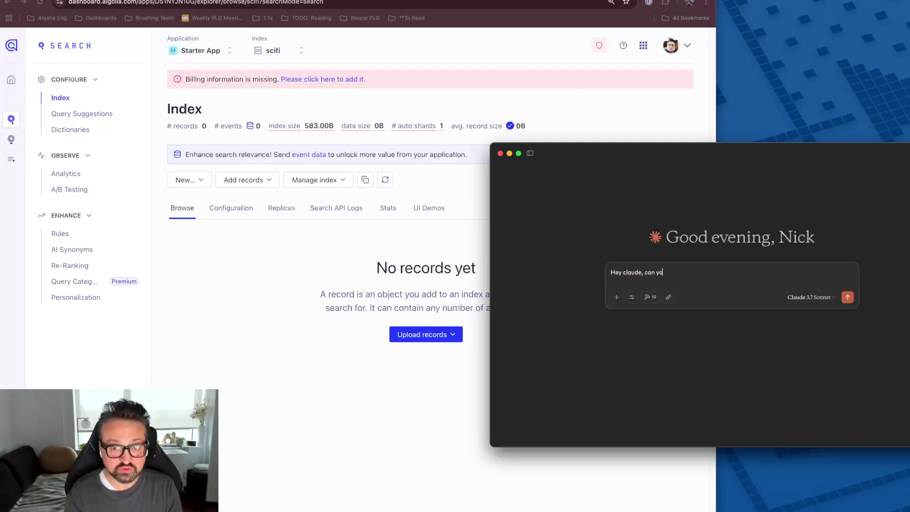
text(u add the 5 greatest)
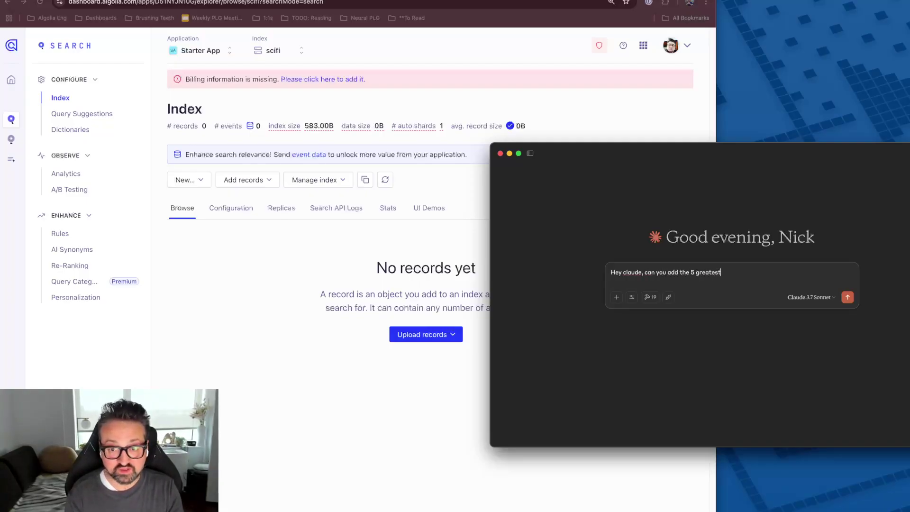
text( sci fi boo)
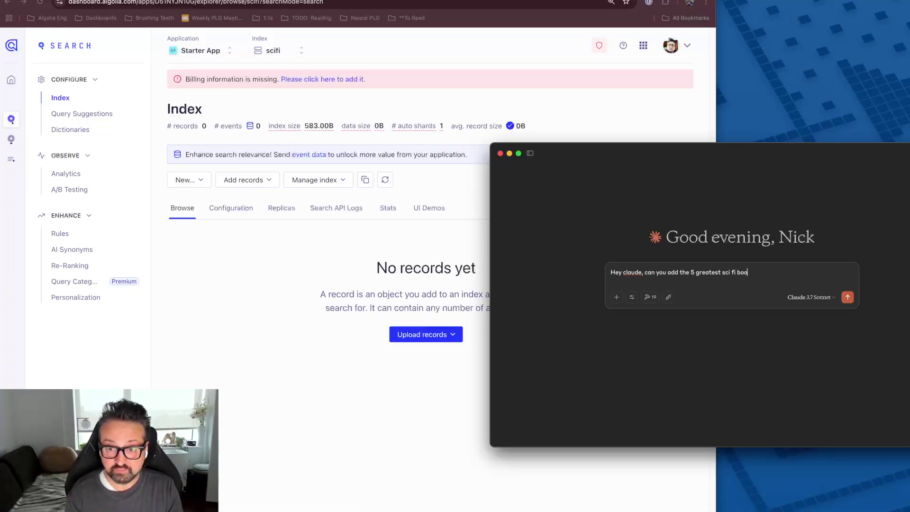
text(k so fo)
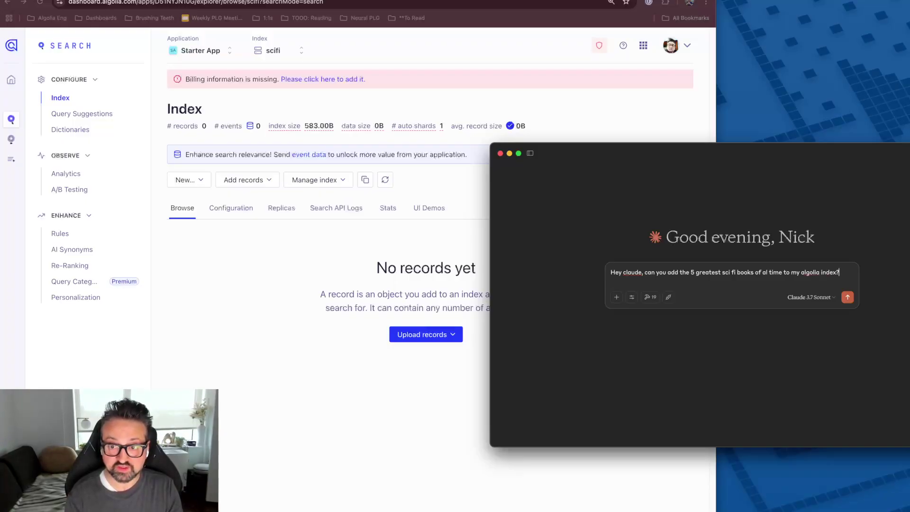
text(you incl)
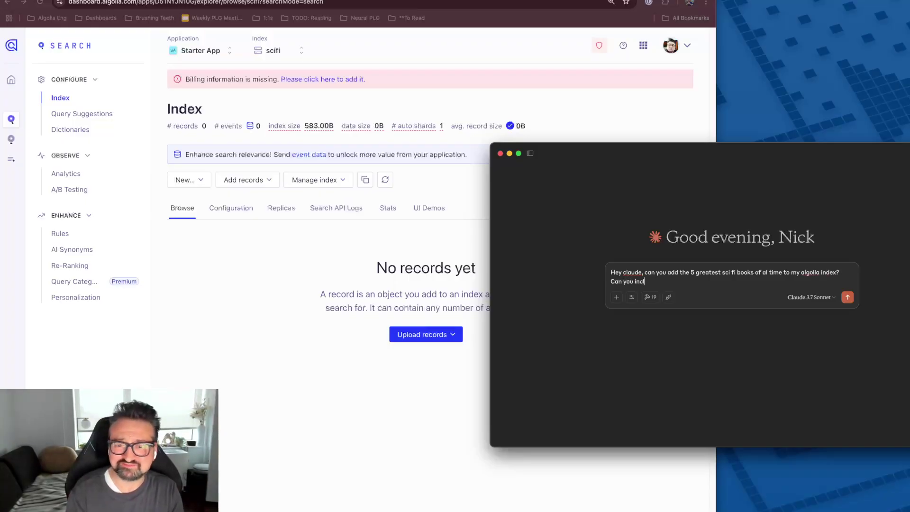
text(ude awards and subgenres in the books?)
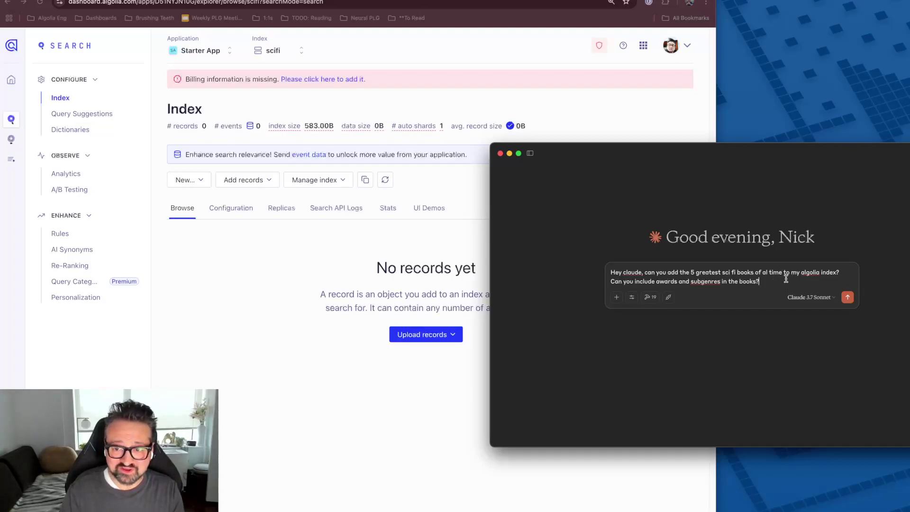
click(768, 271)
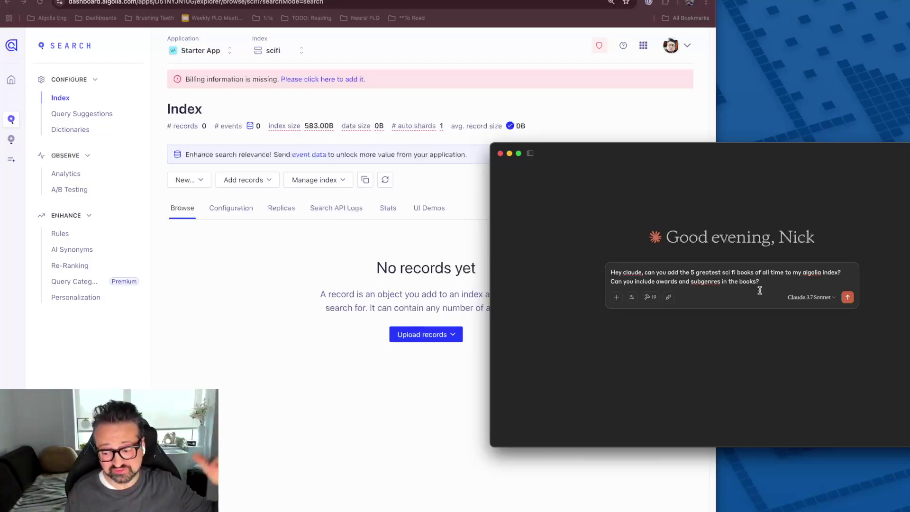
Send the book request and allow Claude's Algolia tool for this chat
key(Return)
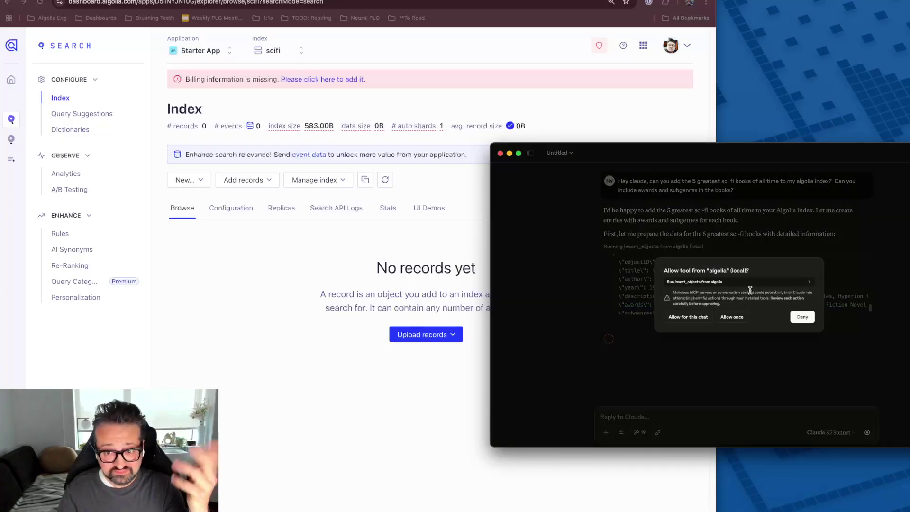
click(702, 319)
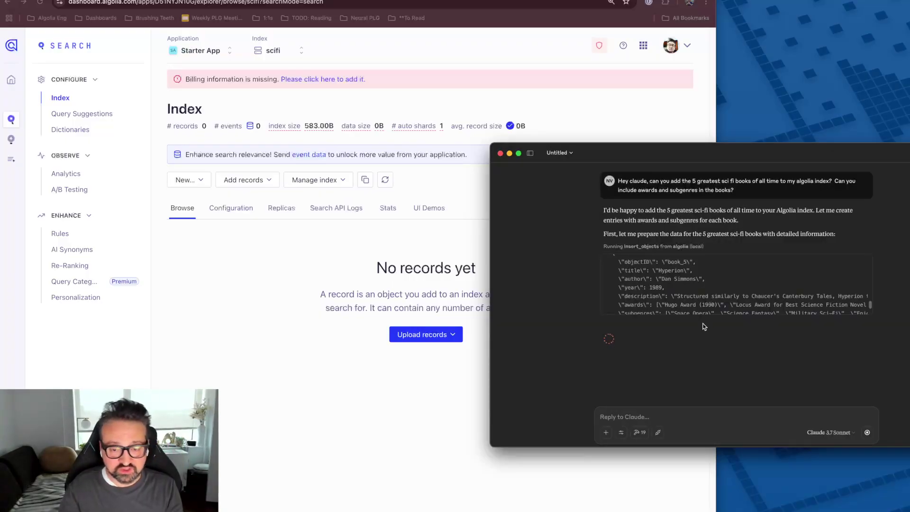
Browse the scifi index's five new records, including Hyperion, Neuromancer and Foundation
click(323, 247)
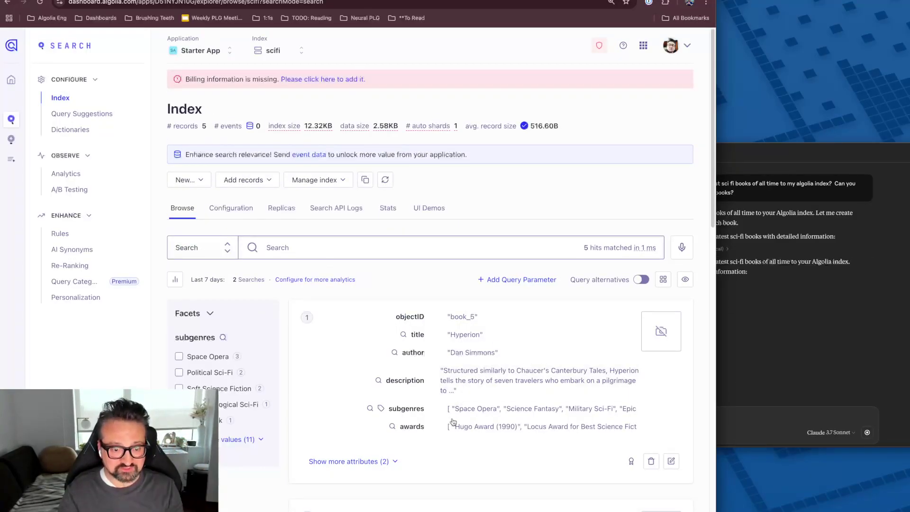
scroll(455, 418, down, 1)
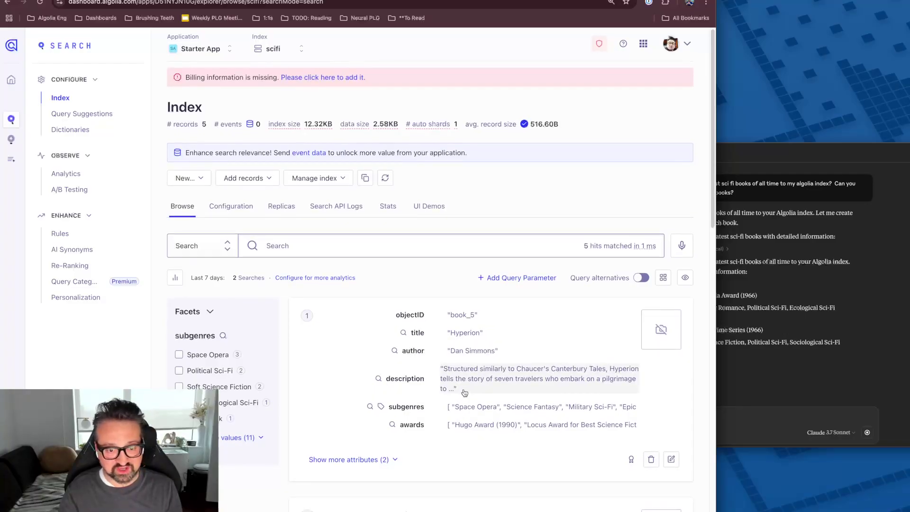
scroll(435, 449, down, 5)
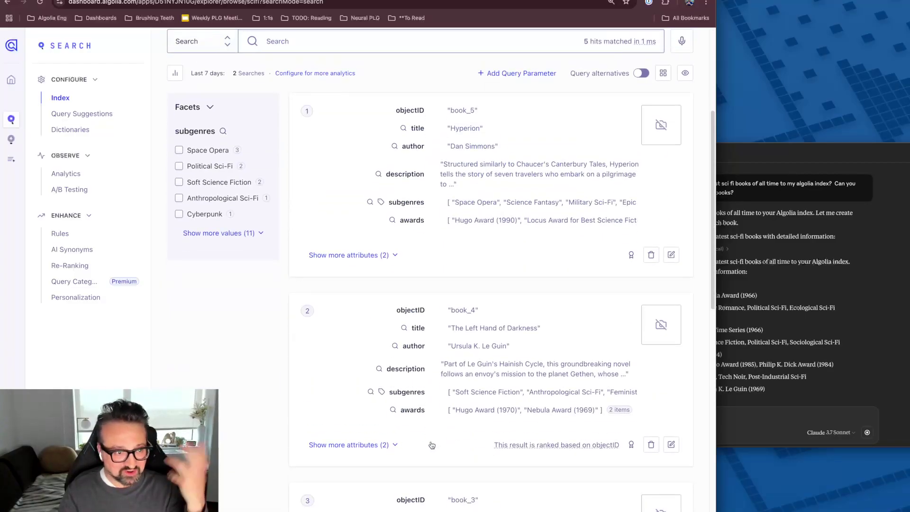
scroll(434, 448, down, 6)
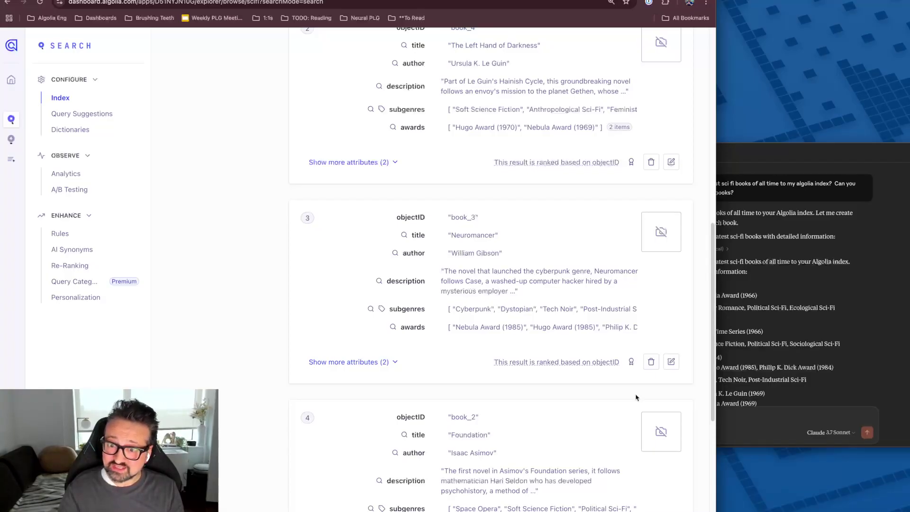
Ask Claude what other attributes would be compelling to sci-fi readers
click(753, 414)
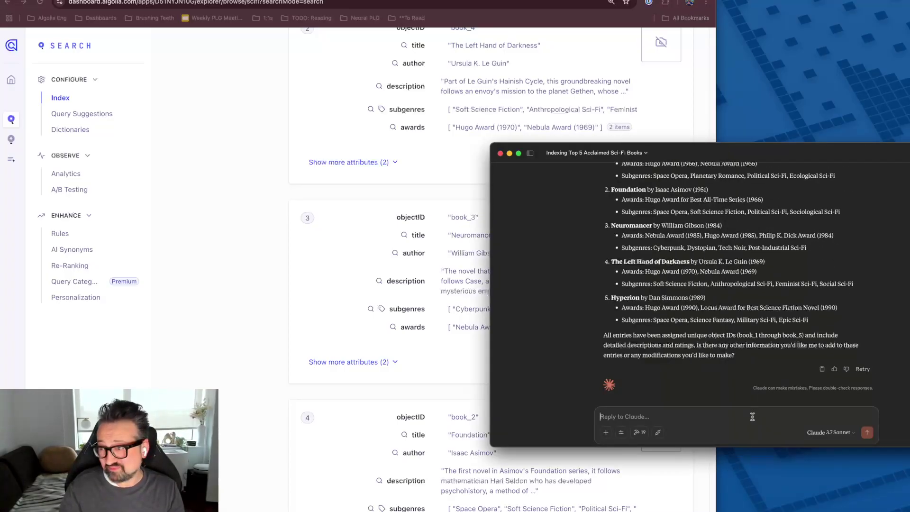
text(Hey Claude)
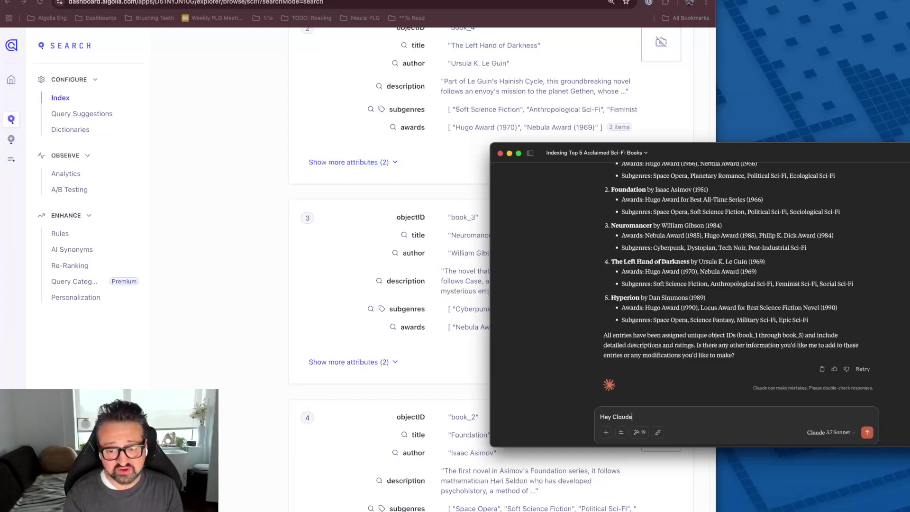
text(, what are some ot)
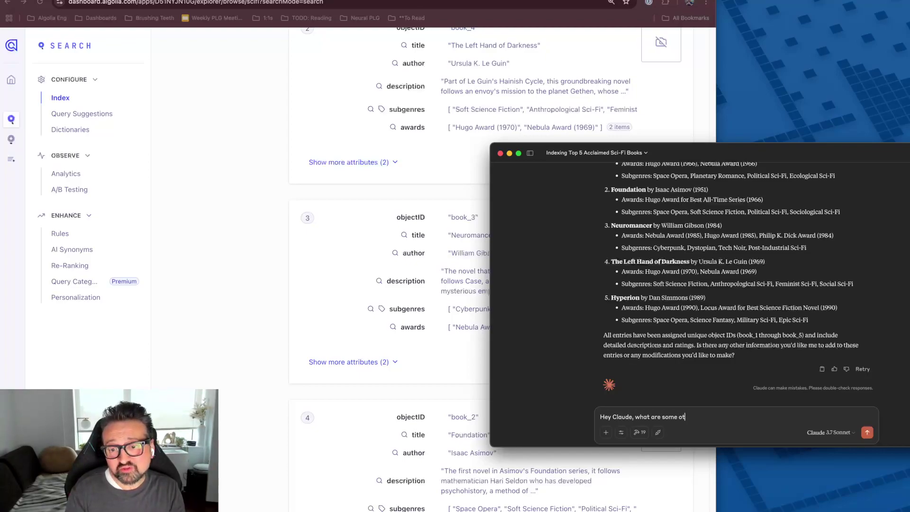
text(her attributes that wo)
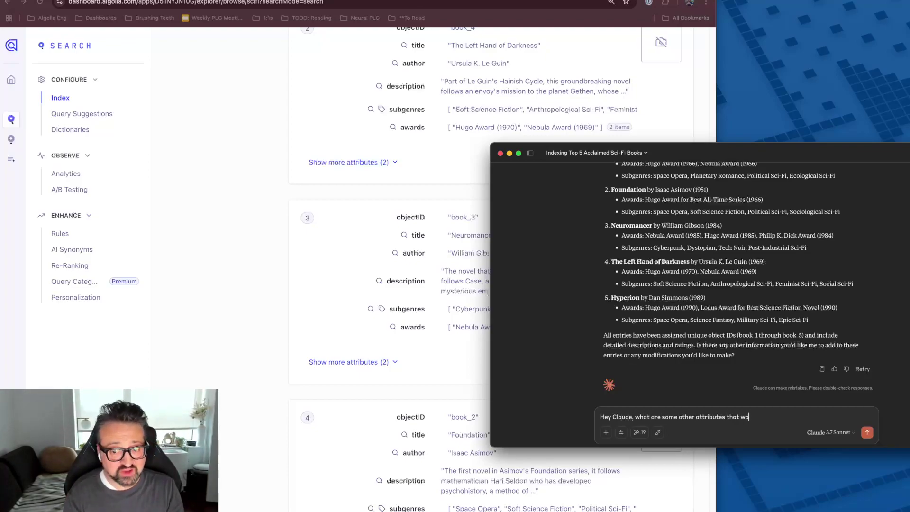
text(uld be compelling to s)
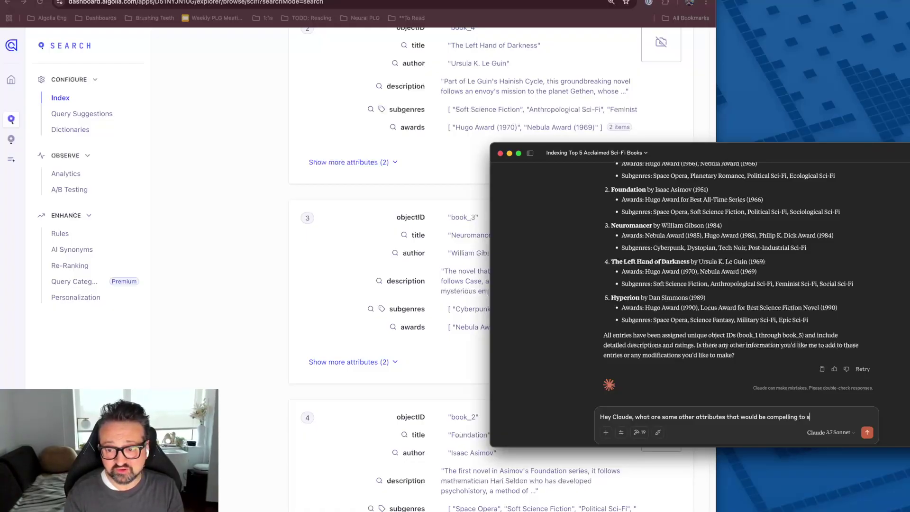
text(cifi readers to put i)
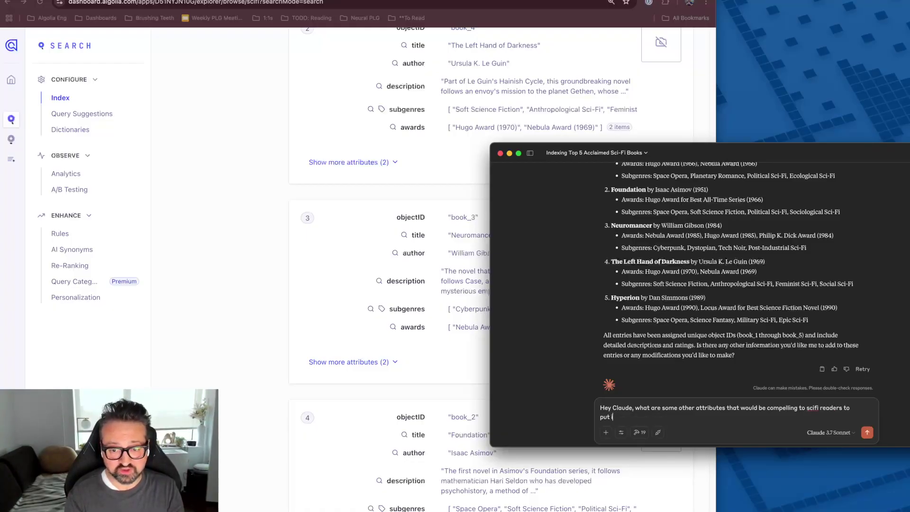
text(n our index?)
key(Return)
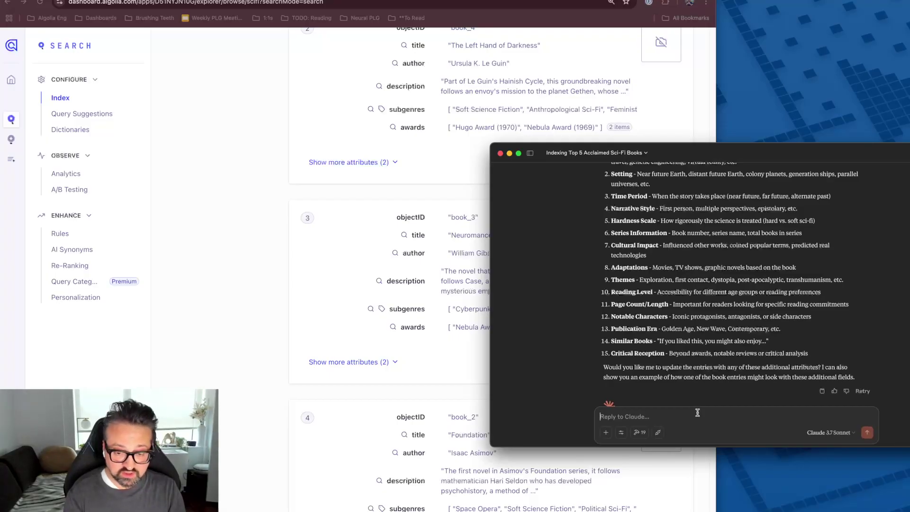
Ask Claude to add a reading level to each book in the Algolia index
text(Clo)
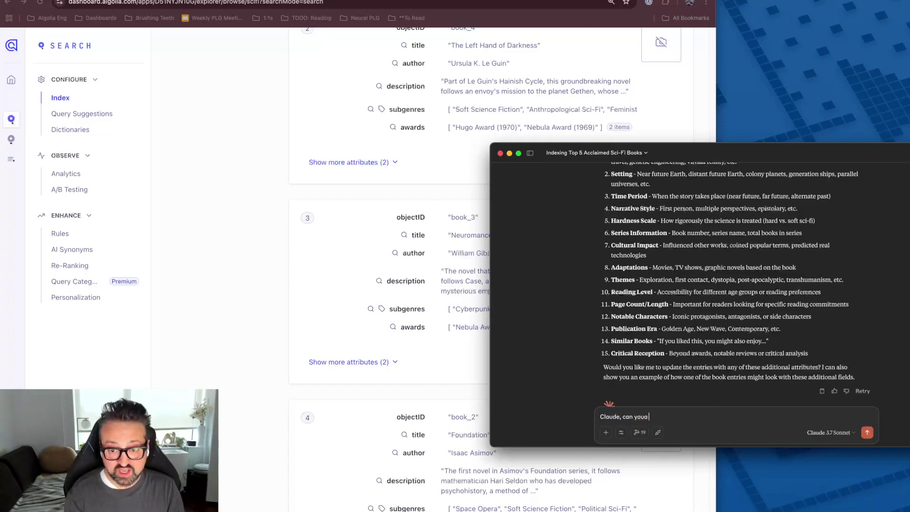
text(ude, can you add the r)
key(BackSpace)
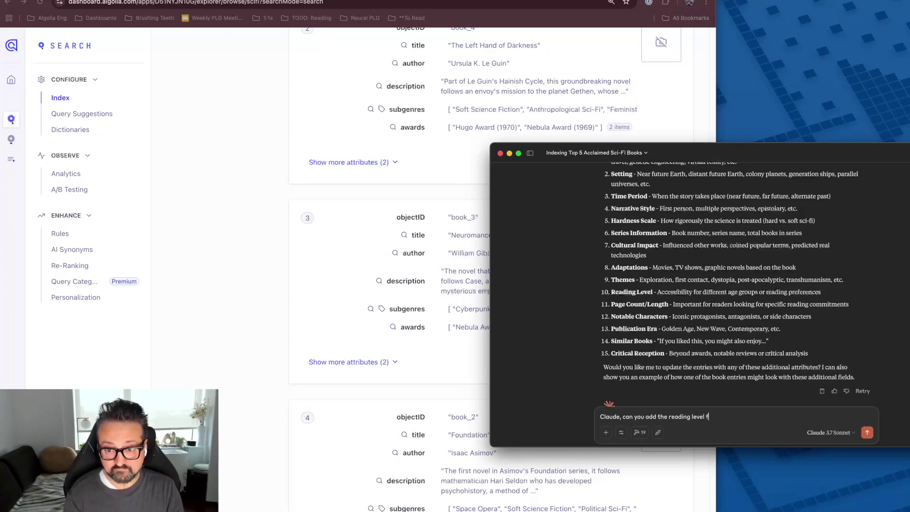
text(or each of these books)
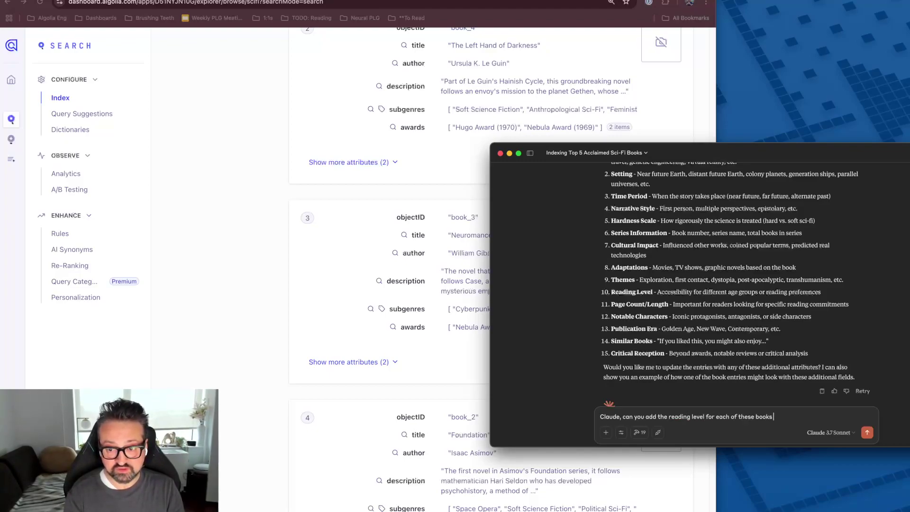
text( to my algolia index?)
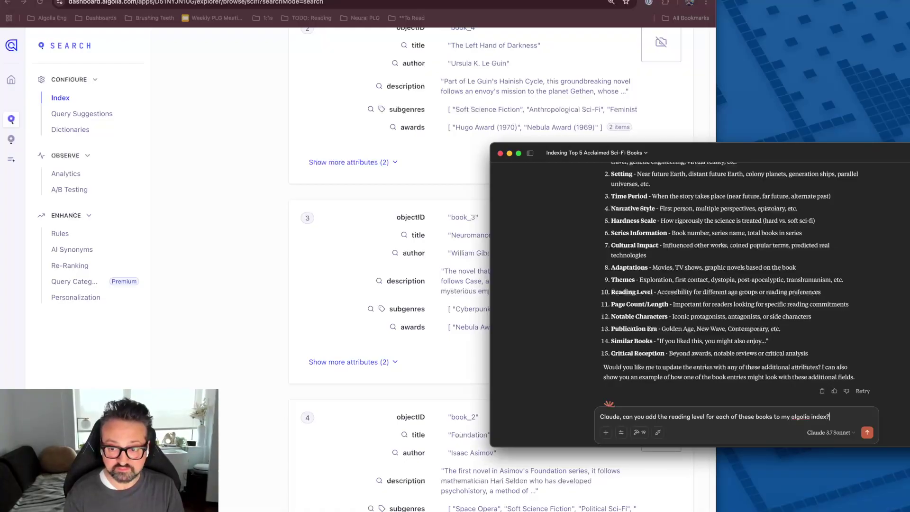
key(Return)
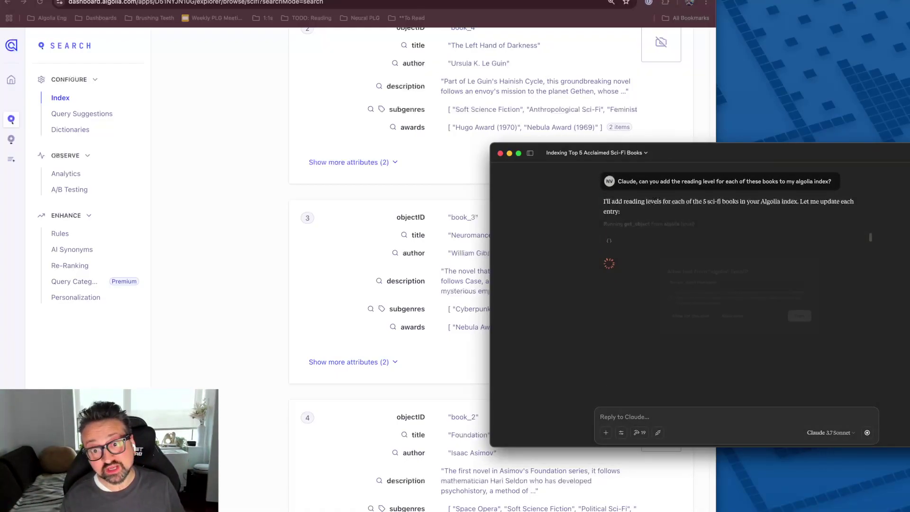
Approve Claude's Algolia tool calls so the reading levels get written
click(689, 318)
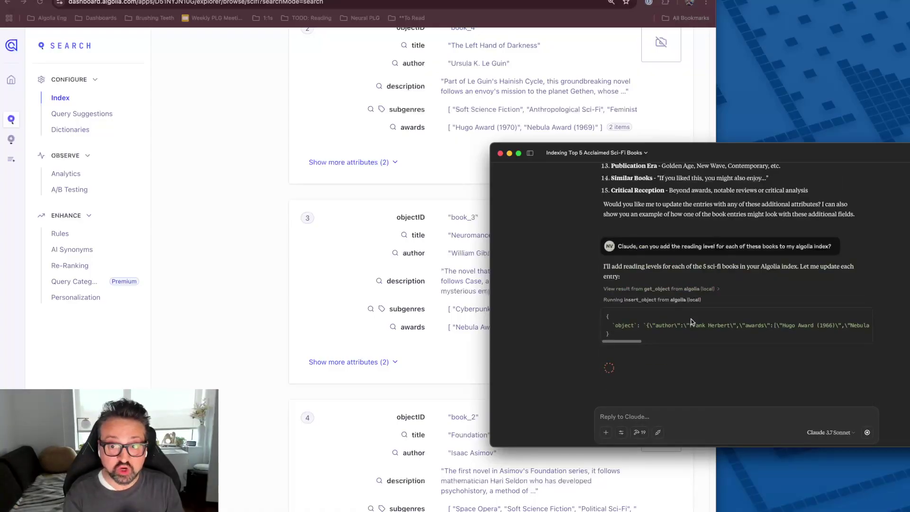
click(690, 319)
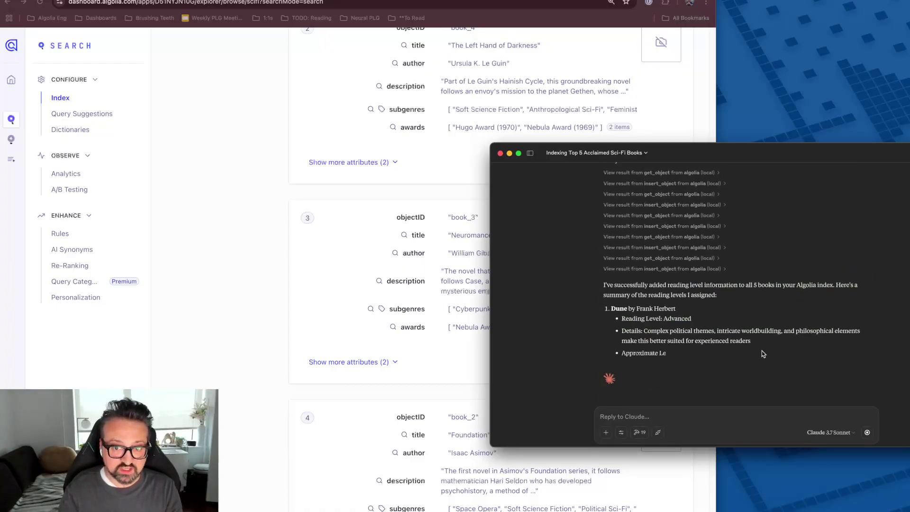
click(258, 296)
Reload the scifi index and expand Hyperion, The Left Hand of Darkness and Neuromancer to show reading_level
key(super+r)
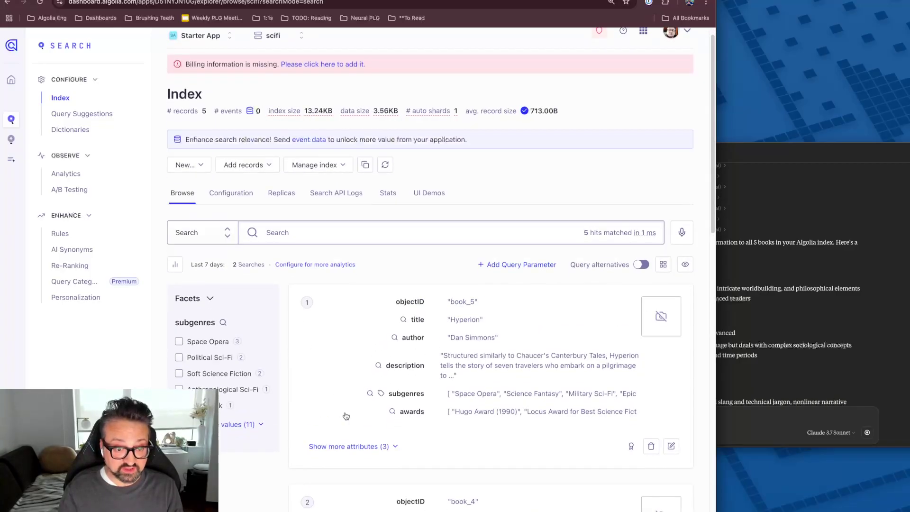
click(349, 441)
scroll(458, 420, down, 3)
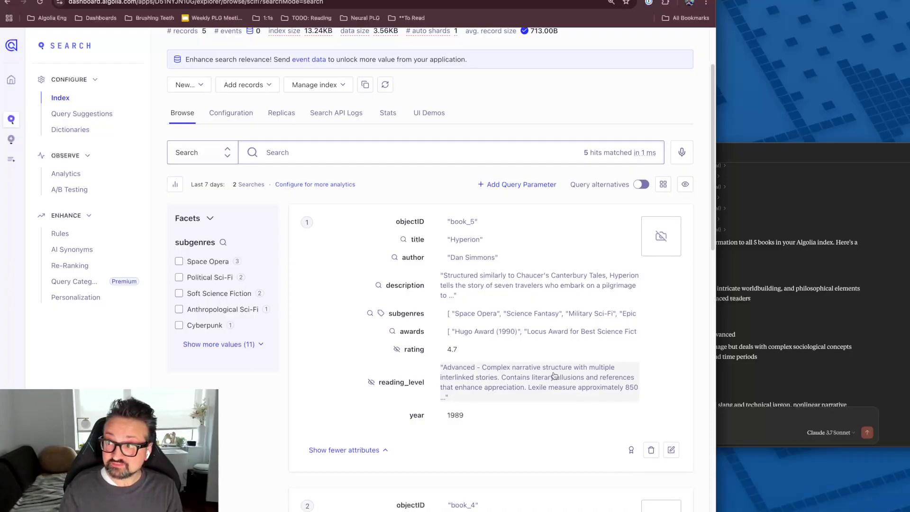
scroll(369, 465, down, 3)
scroll(369, 465, down, 5)
click(343, 378)
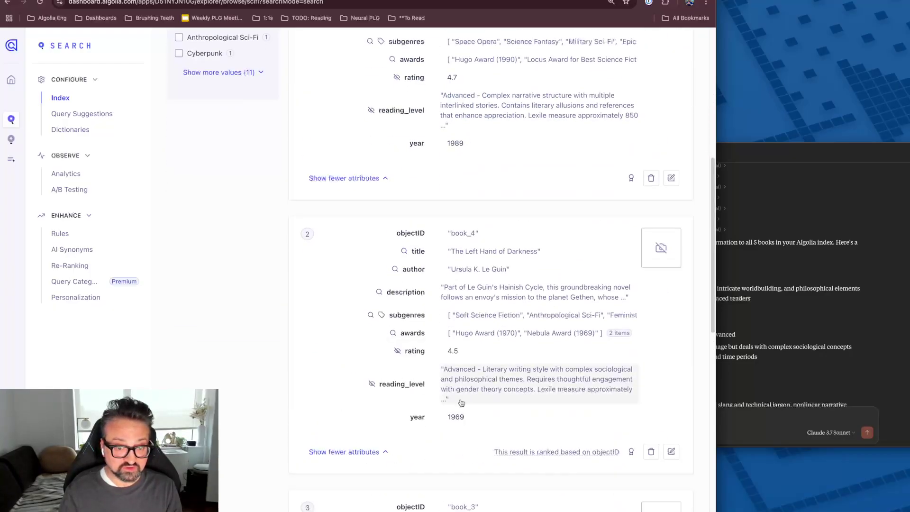
scroll(461, 402, down, 4)
click(355, 483)
scroll(355, 479, down, 10)
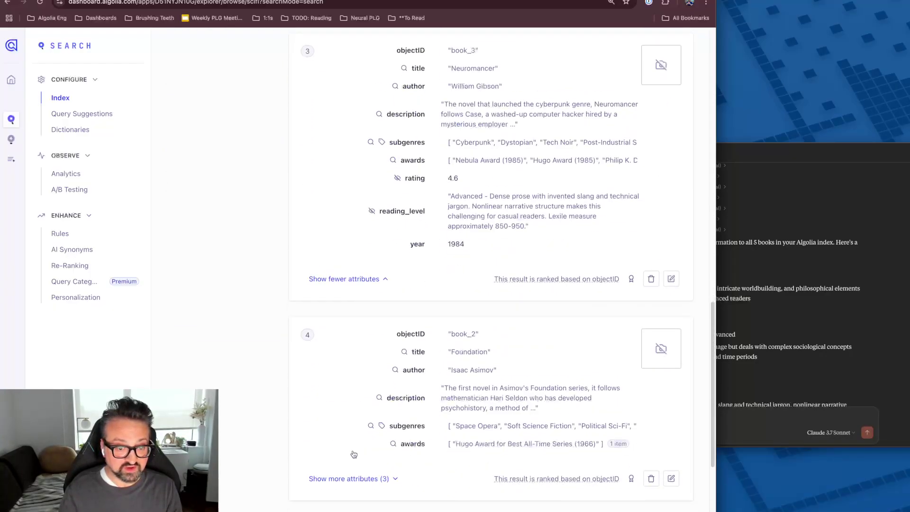
scroll(354, 479, down, 3)
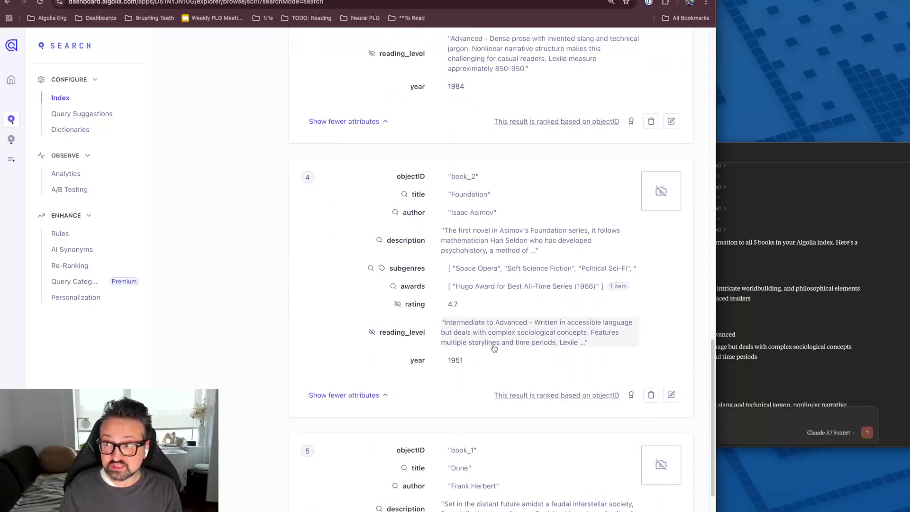
scroll(384, 372, up, 1)
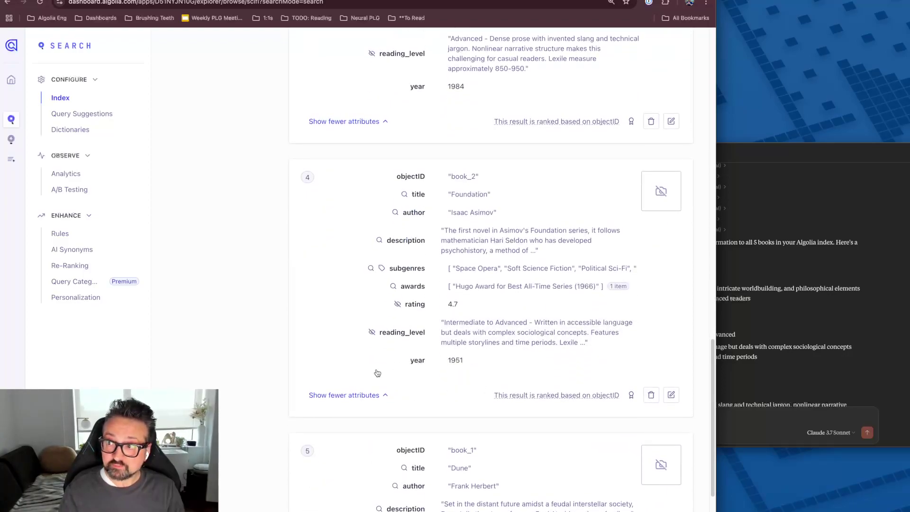
scroll(374, 361, up, 15)
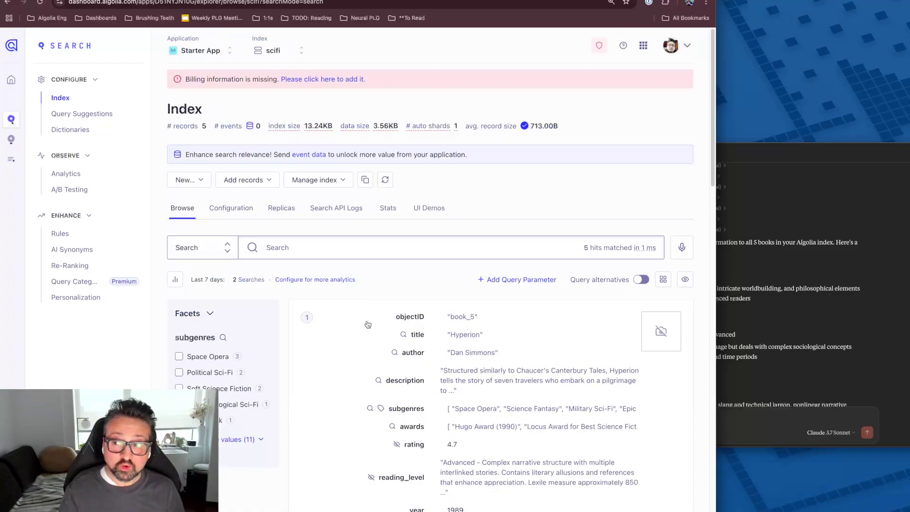
Search the scifi index for 'space opera' and review the matching books
click(353, 249)
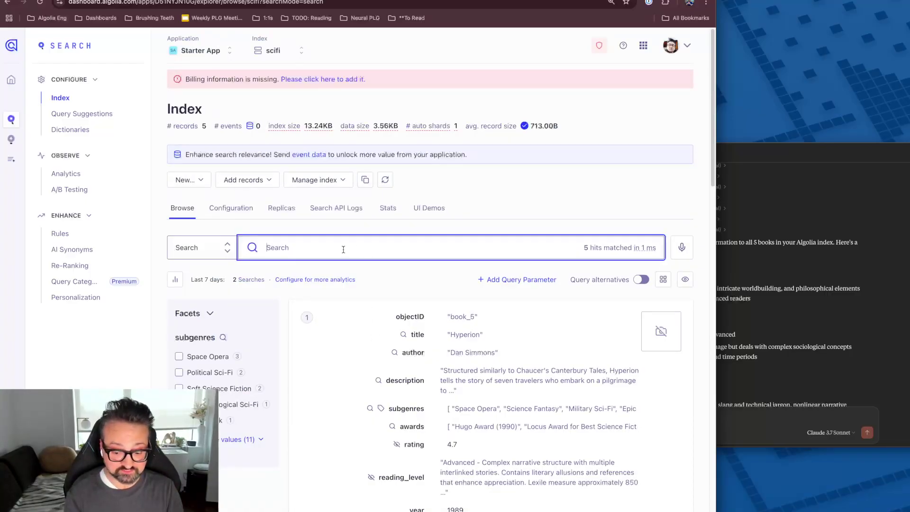
text(space opera)
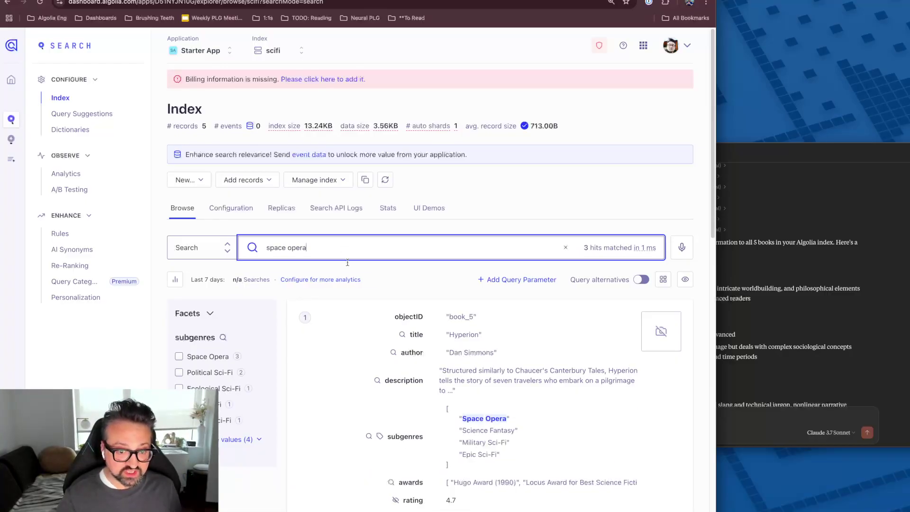
scroll(426, 308, down, 3)
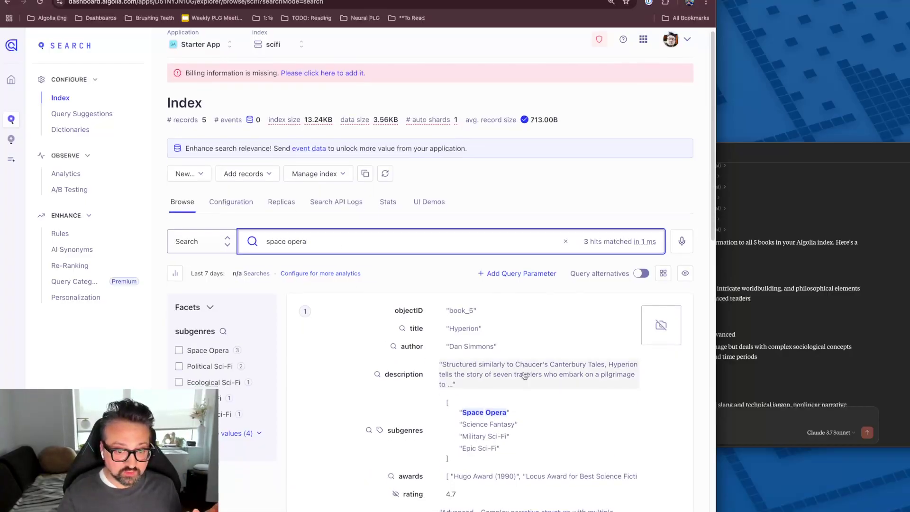
scroll(497, 370, down, 6)
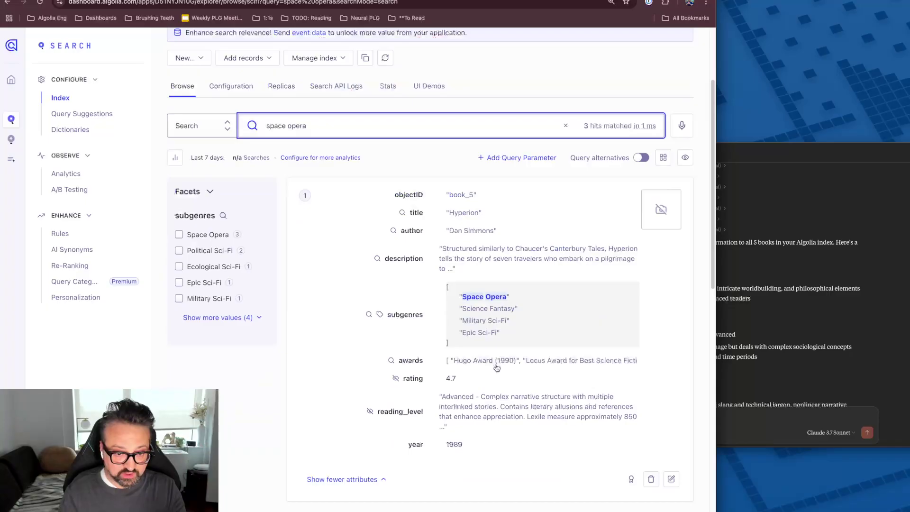
scroll(498, 371, down, 7)
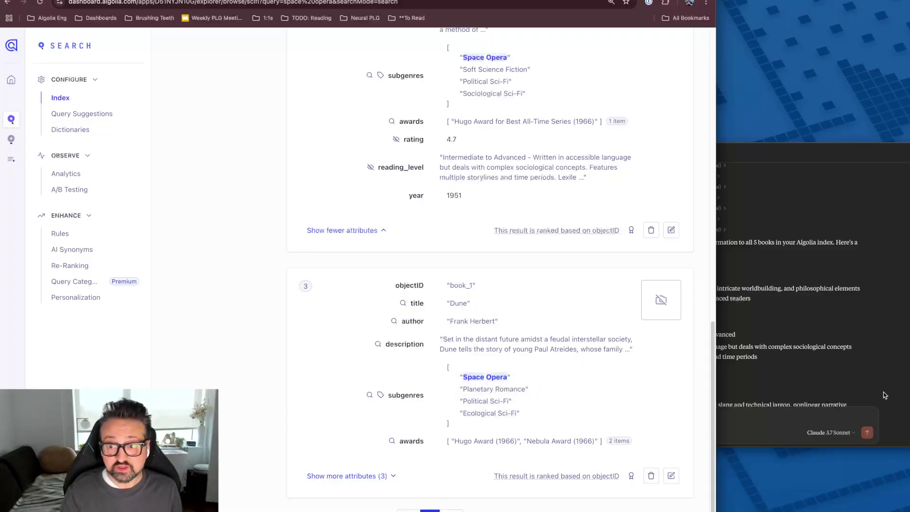
click(766, 417)
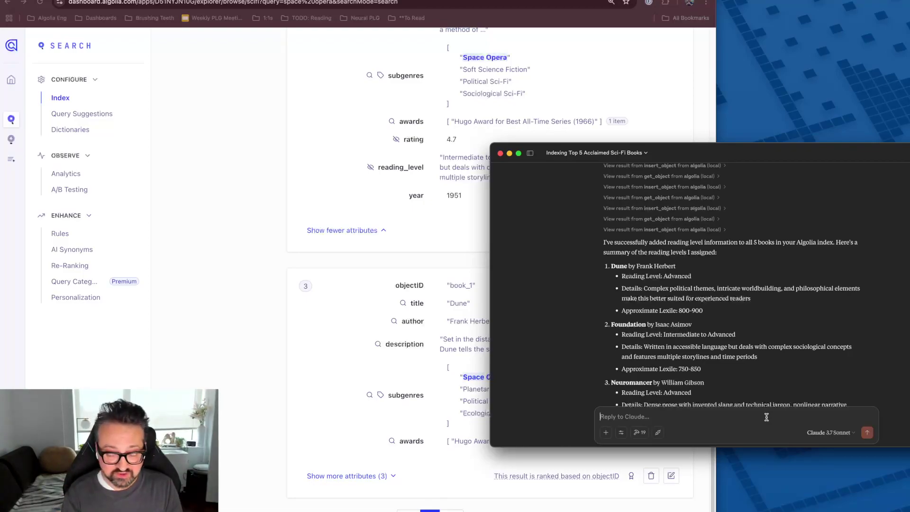
Ask Claude to rank Nebula Award winners higher and allow its Algolia tools for this chat
text(Hey)
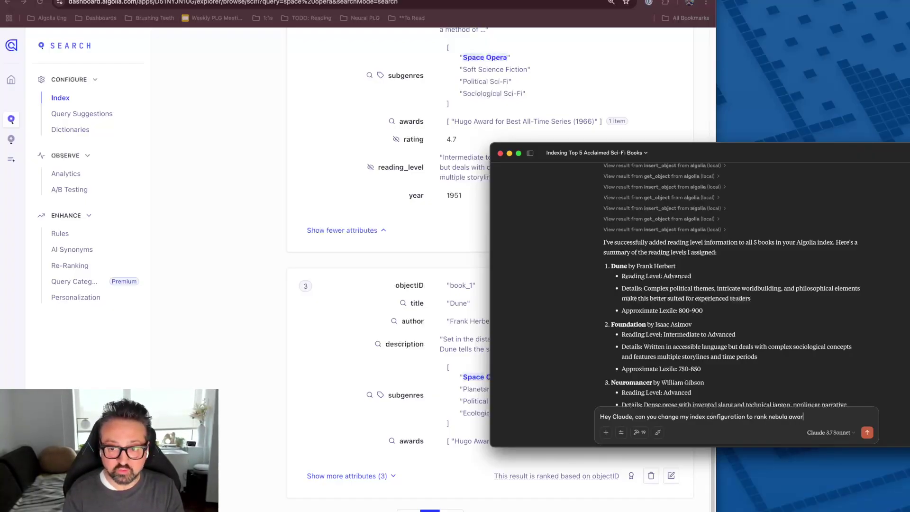
text(r?)
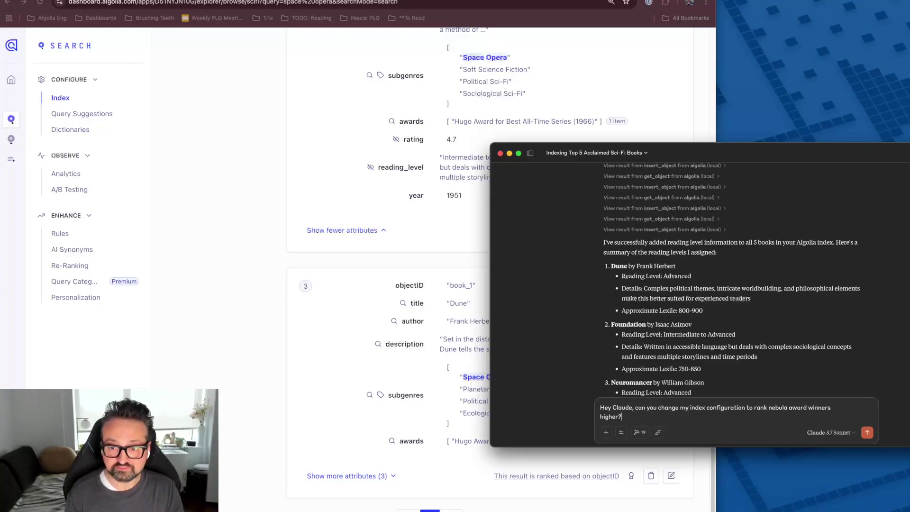
key(Return)
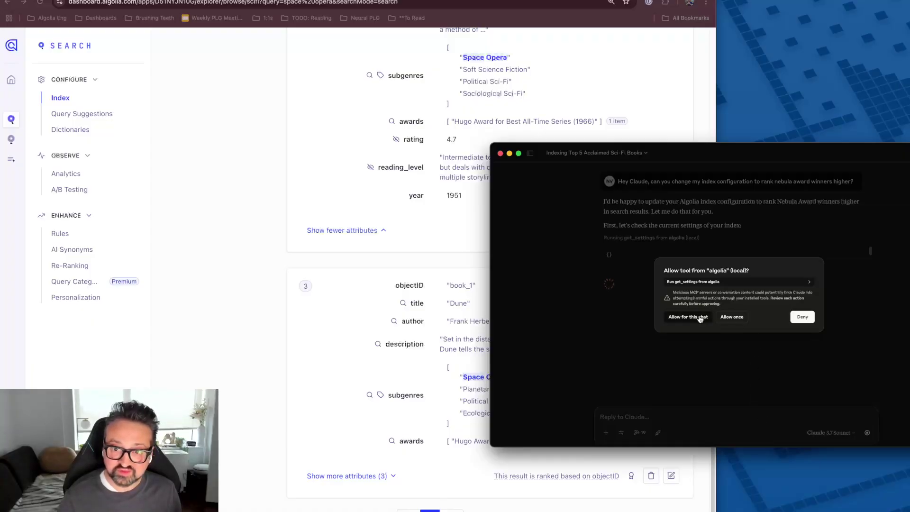
click(701, 317)
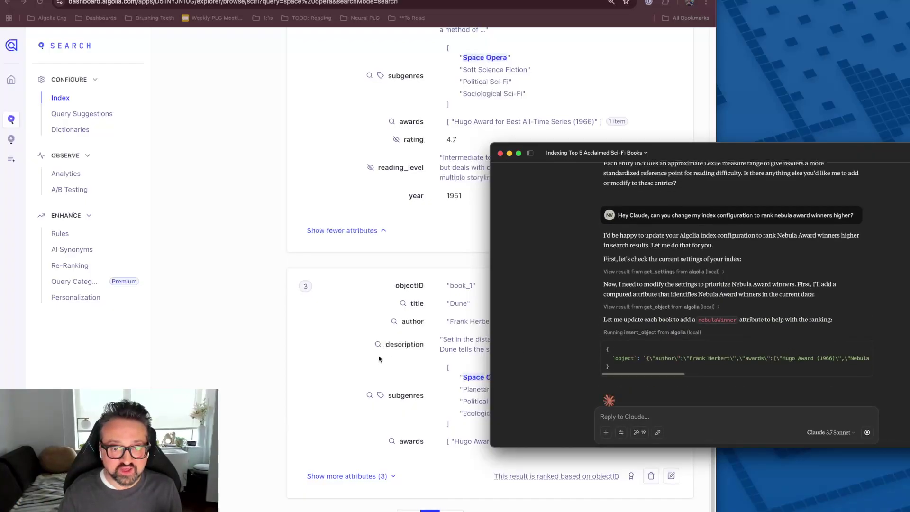
click(541, 449)
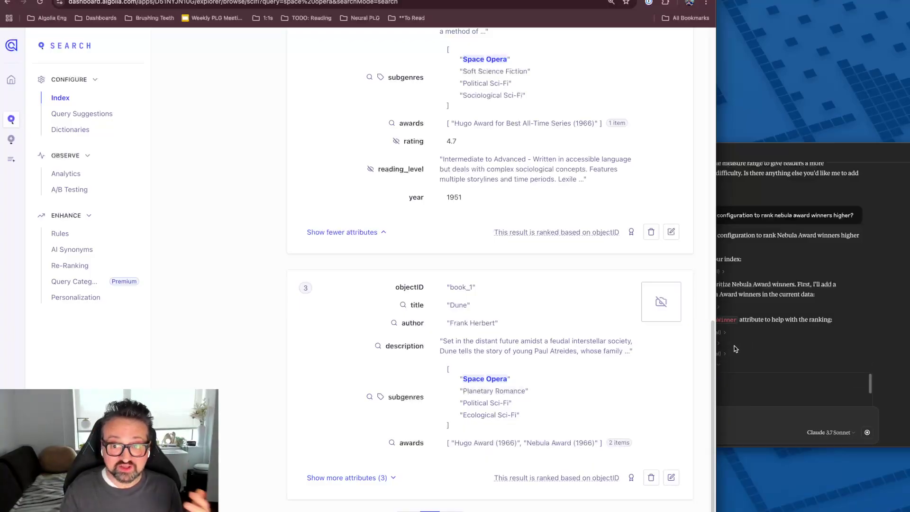
click(816, 333)
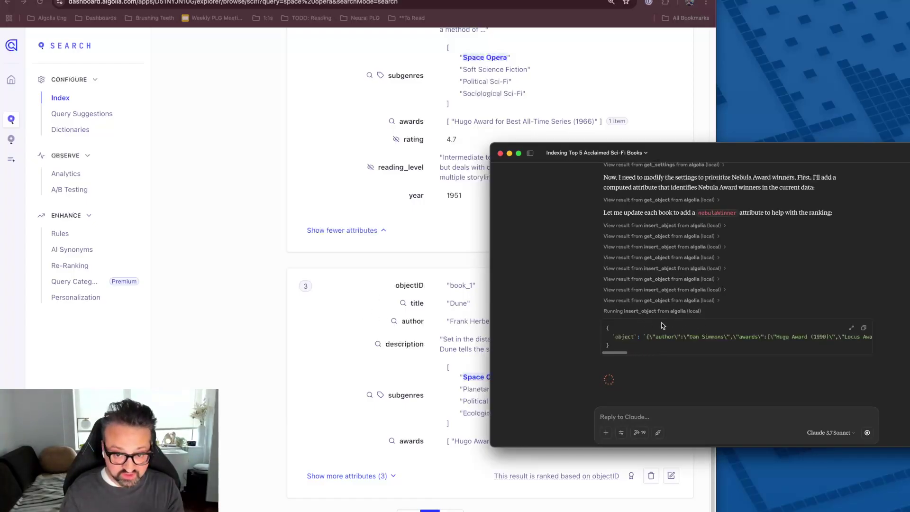
Reload the results to check the nebulaWinner field, then let Claude change the index settings
click(481, 289)
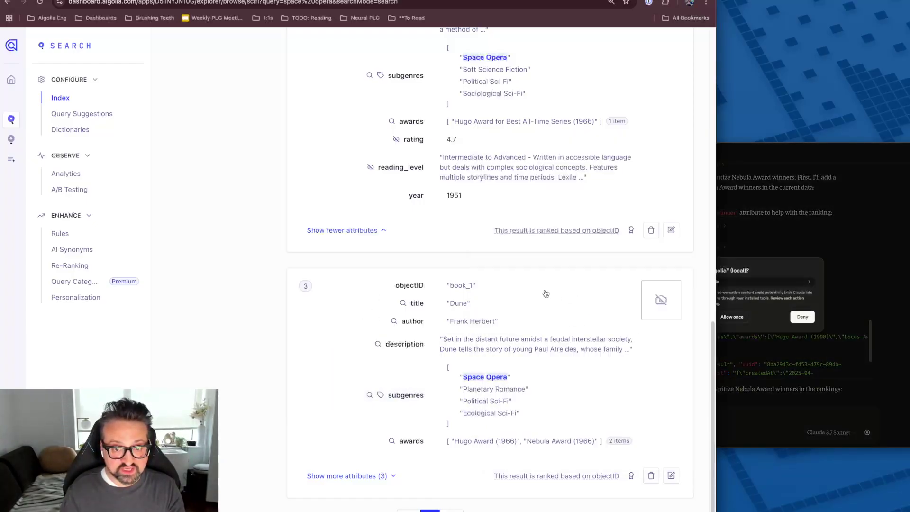
key(super+r)
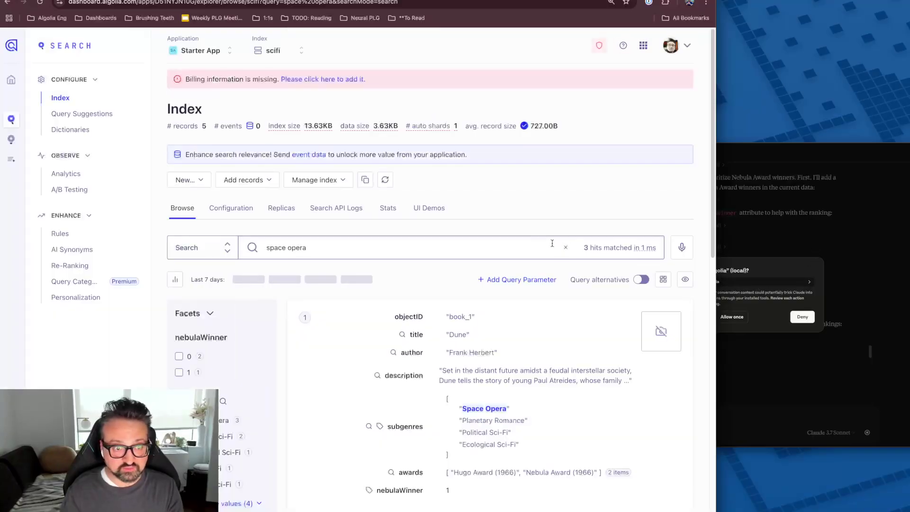
scroll(461, 373, down, 3)
scroll(455, 372, down, 3)
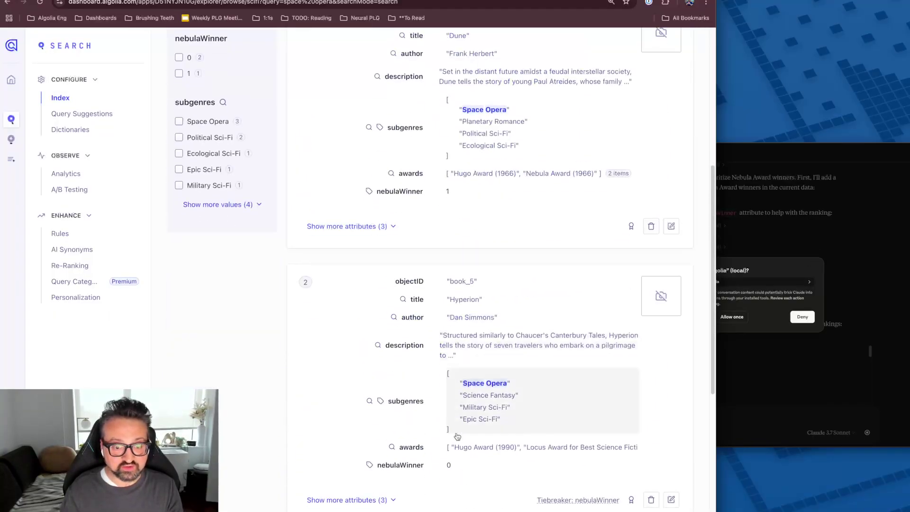
click(774, 275)
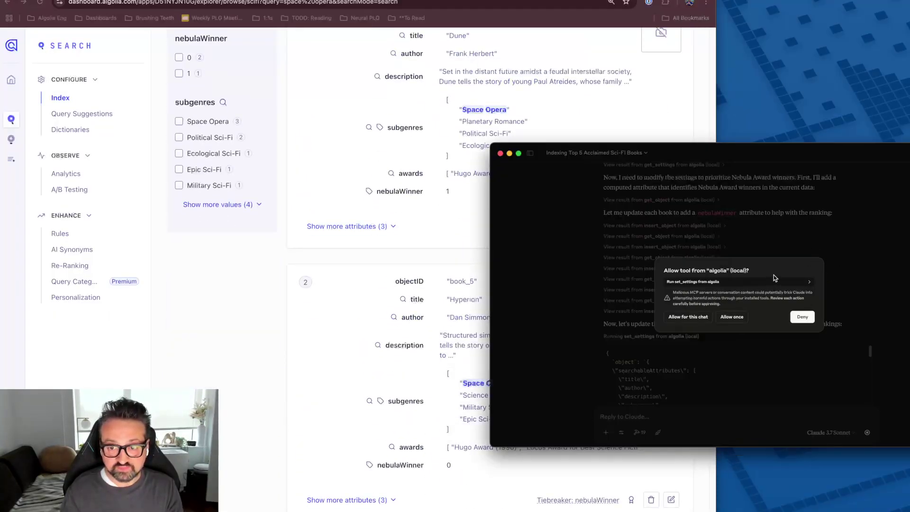
click(695, 320)
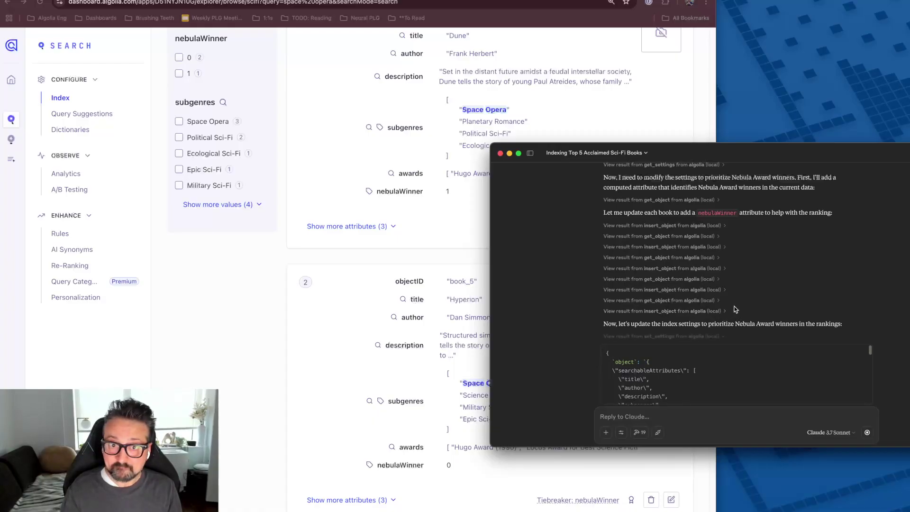
Rerun the 'space opera' search and confirm Dune now ranks first, ahead of Hyperion and Foundation
click(248, 325)
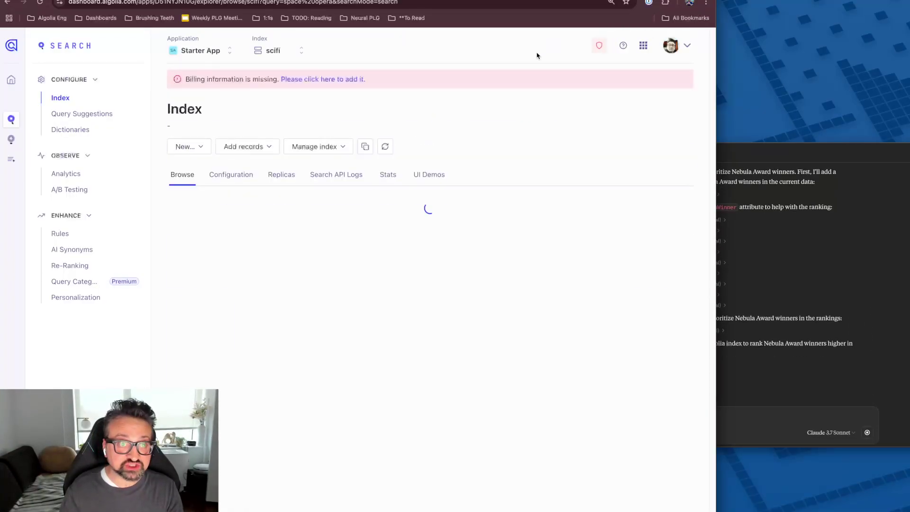
triple_click(358, 246)
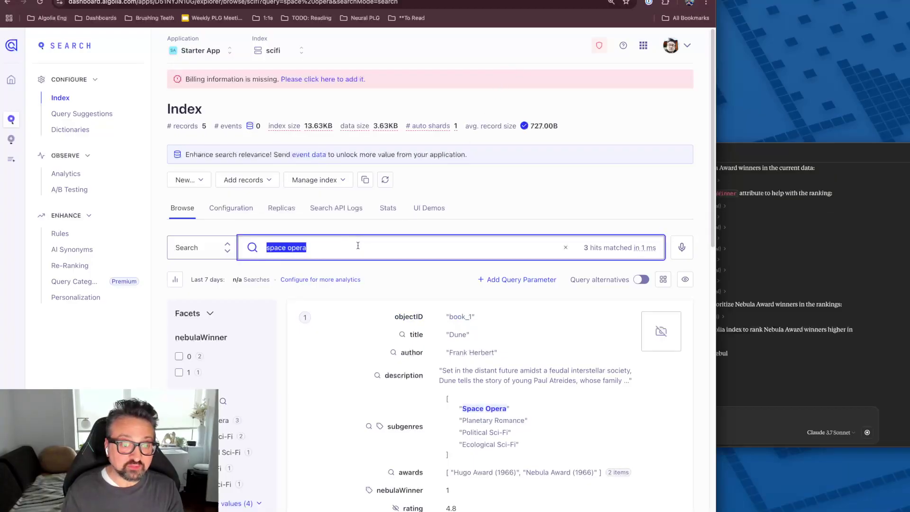
text(space opera)
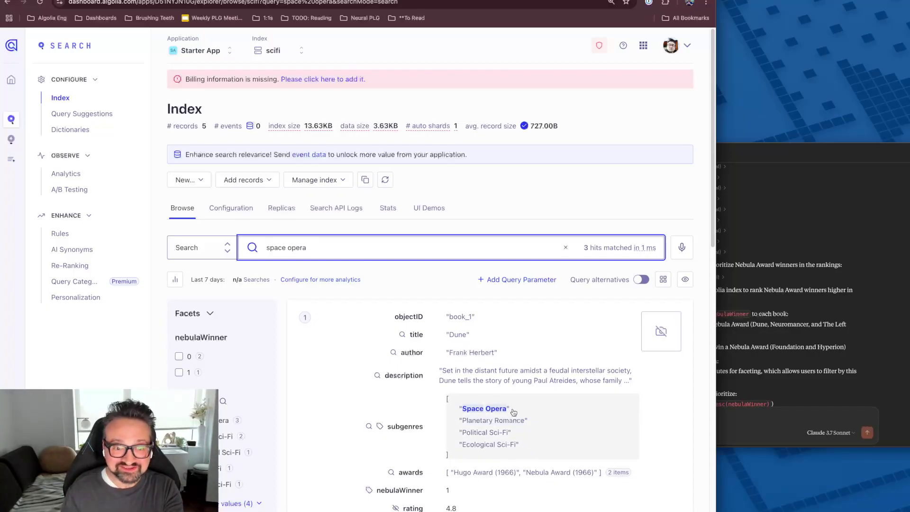
scroll(514, 413, down, 7)
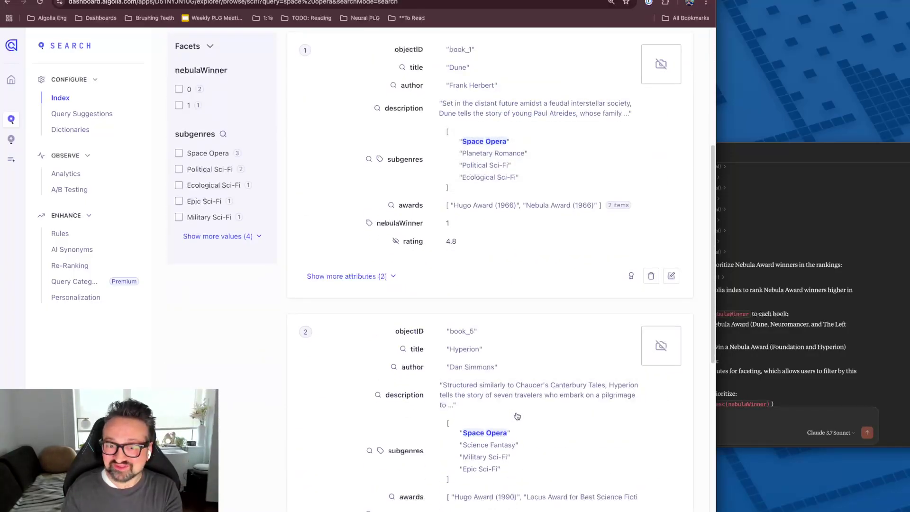
scroll(517, 416, down, 3)
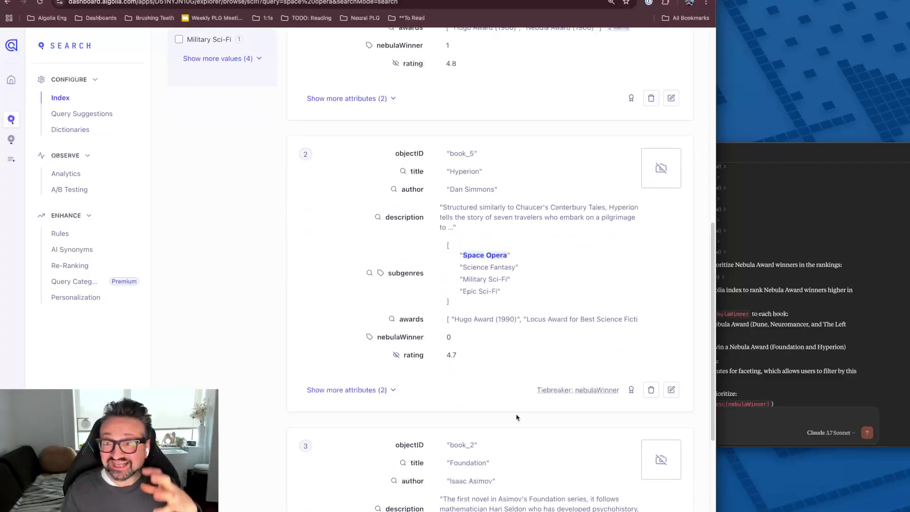